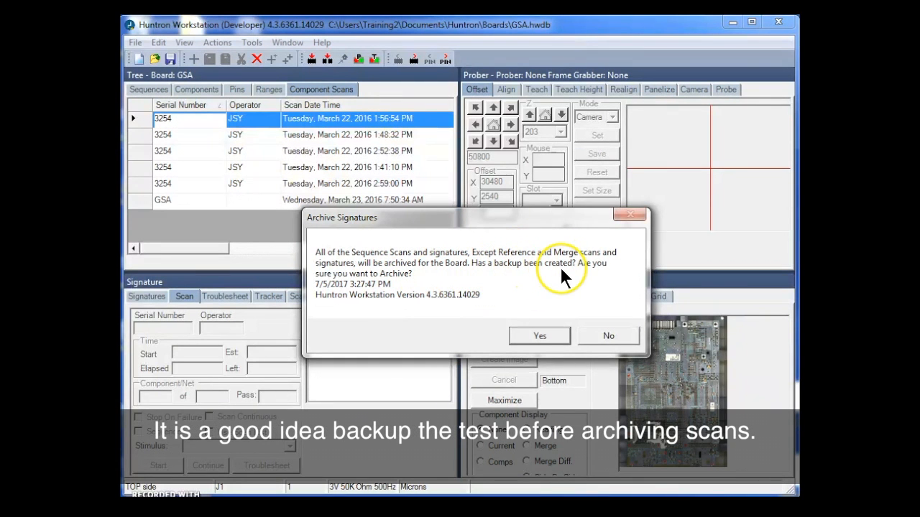
Confirm archiving all of the board's sequence scans except the reference and merge scans.
left_click(537, 335)
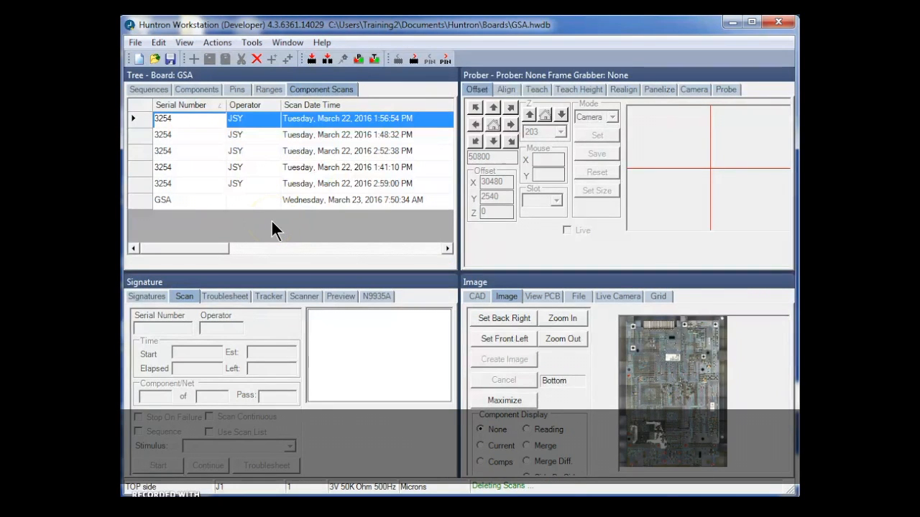
left_click(235, 185)
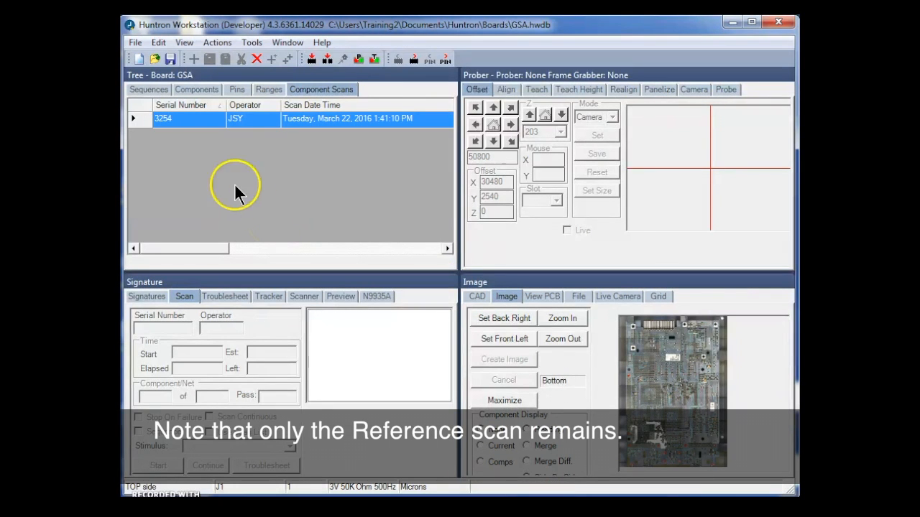
mouse_move(204, 252)
left_mouse_down()
mouse_move(295, 249)
mouse_move(193, 242)
left_mouse_up()
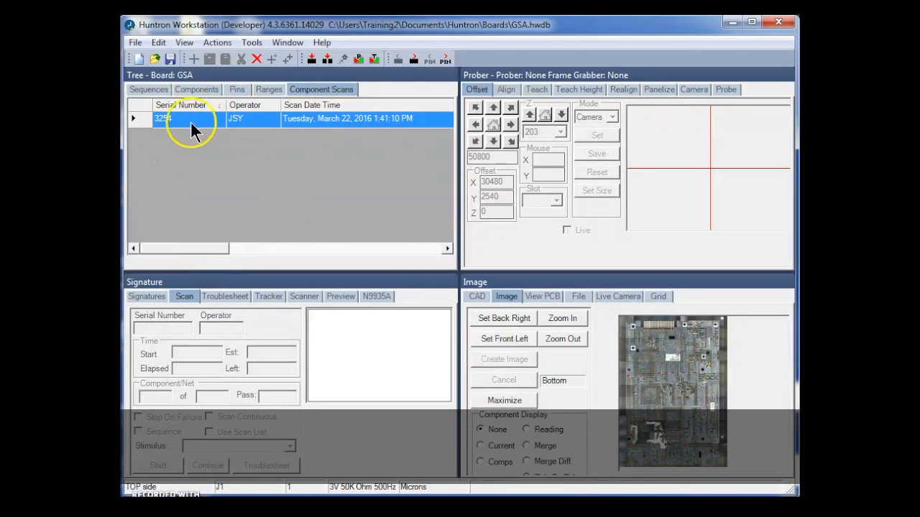
Open the board's archive of non-reference scans and select the scans with SeqScanId 1, 2 and 5.
left_click(157, 41)
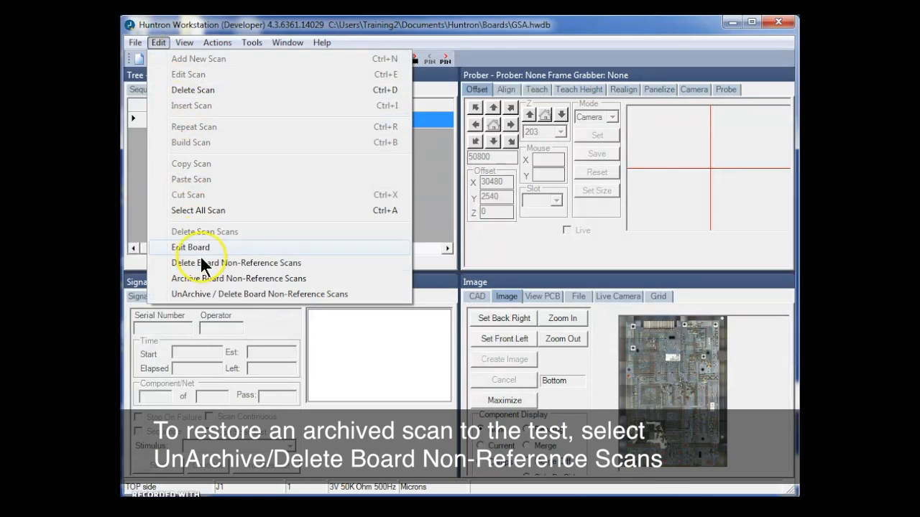
left_click(205, 292)
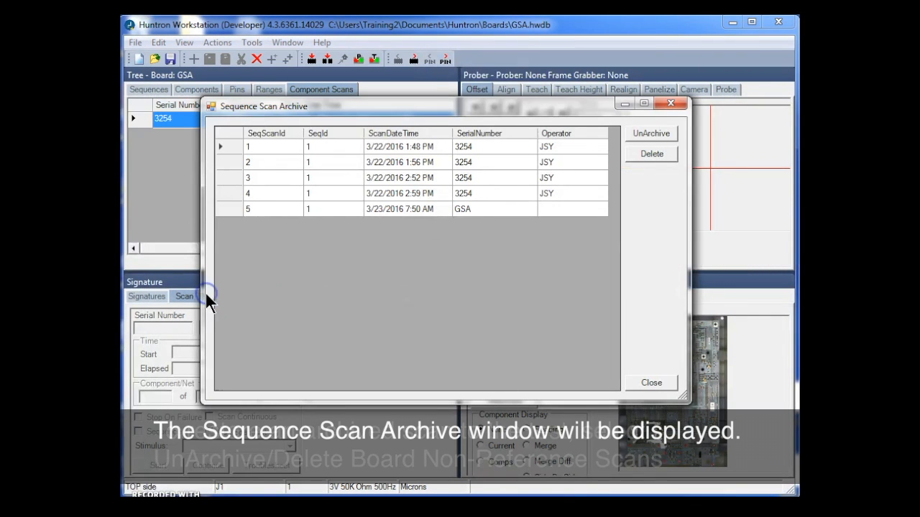
left_click(263, 144)
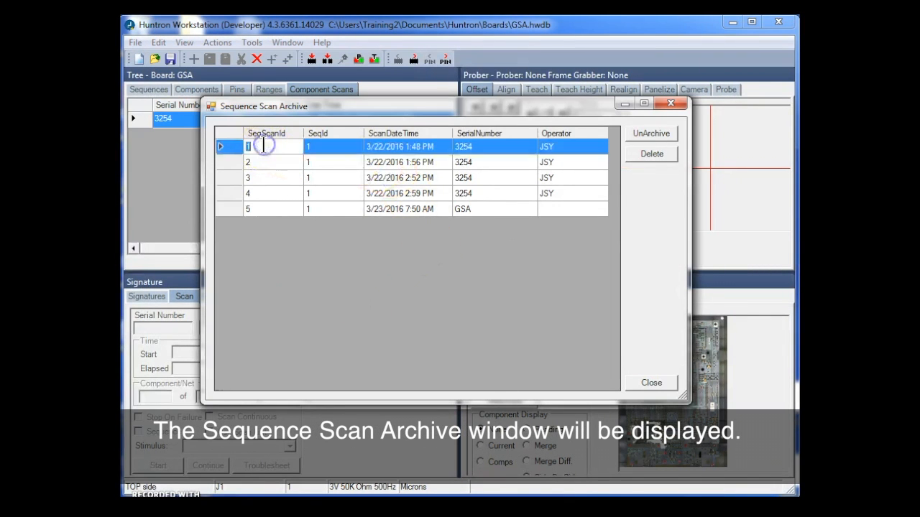
left_click(234, 149)
left_click(348, 145)
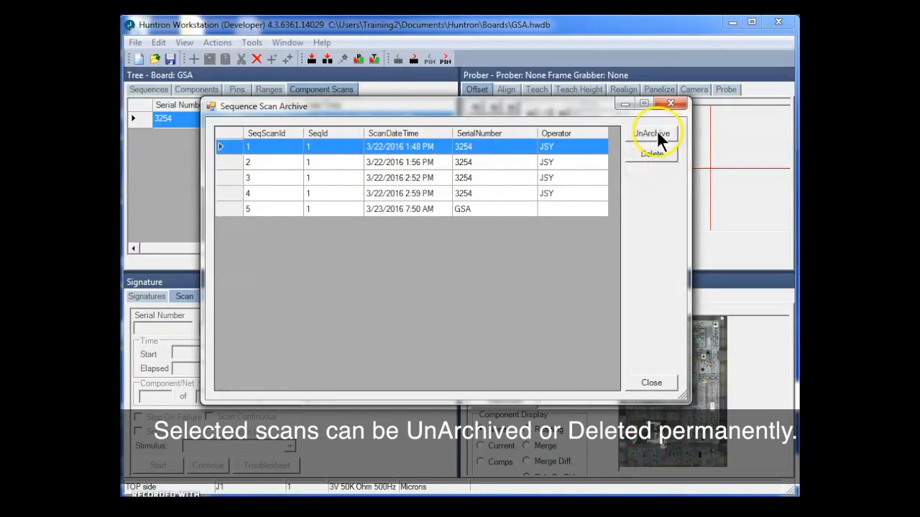
left_click(232, 159, "shift")
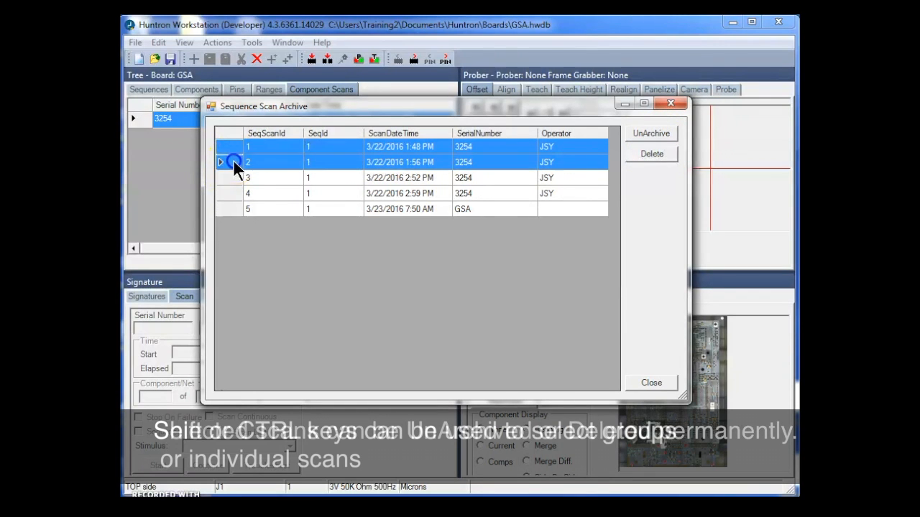
left_click(235, 209, "ctrl")
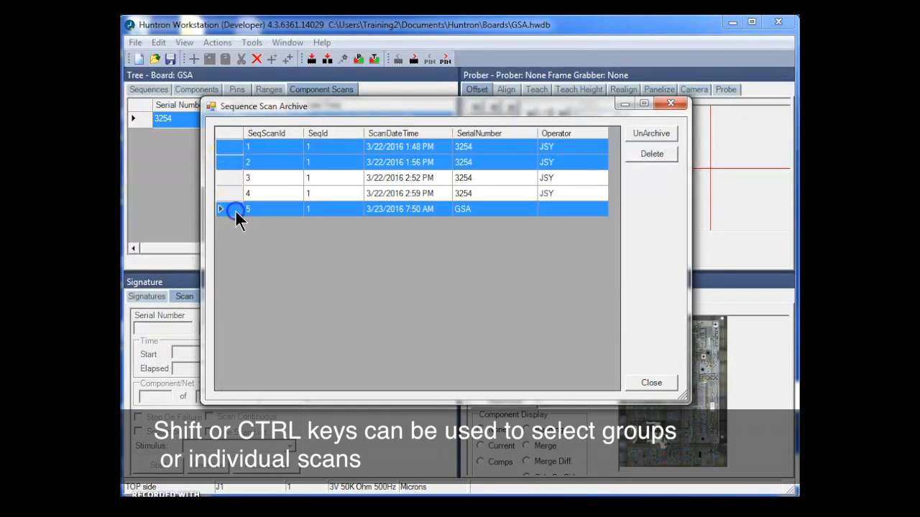
Unarchive all the archived scans, SeqScanId 1 through 5, and close the Sequence Scan Archive.
left_click(234, 147)
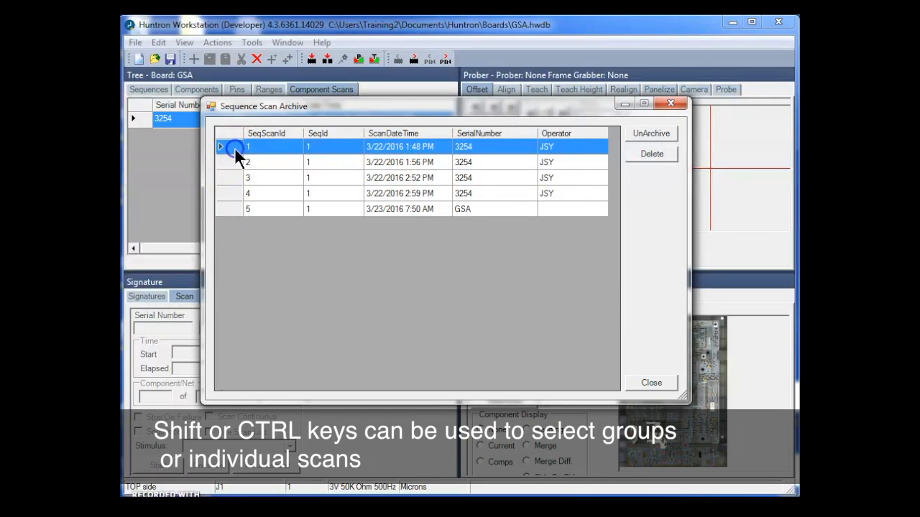
left_click(231, 209, "shift")
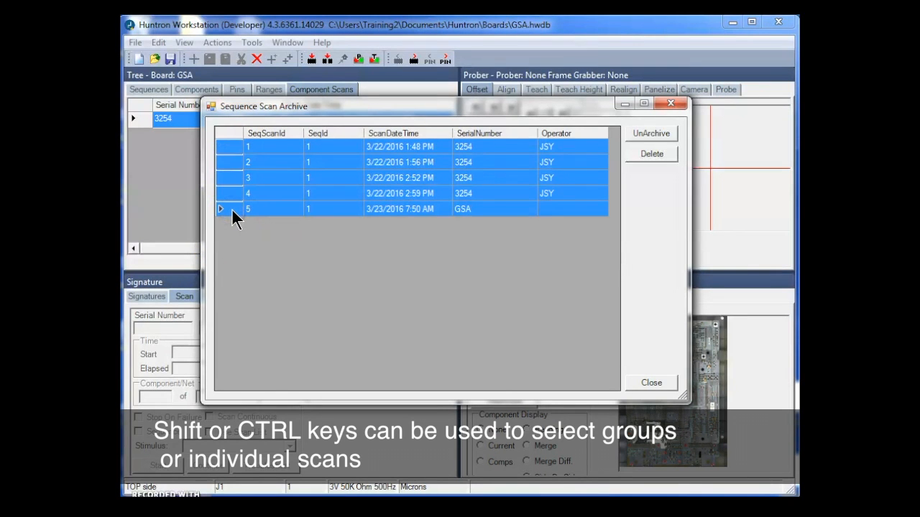
left_click(636, 131)
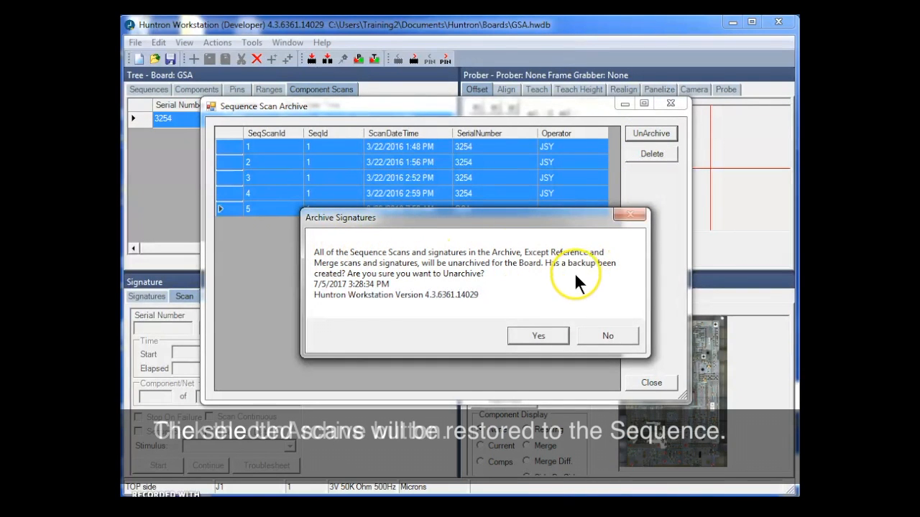
left_click(540, 332)
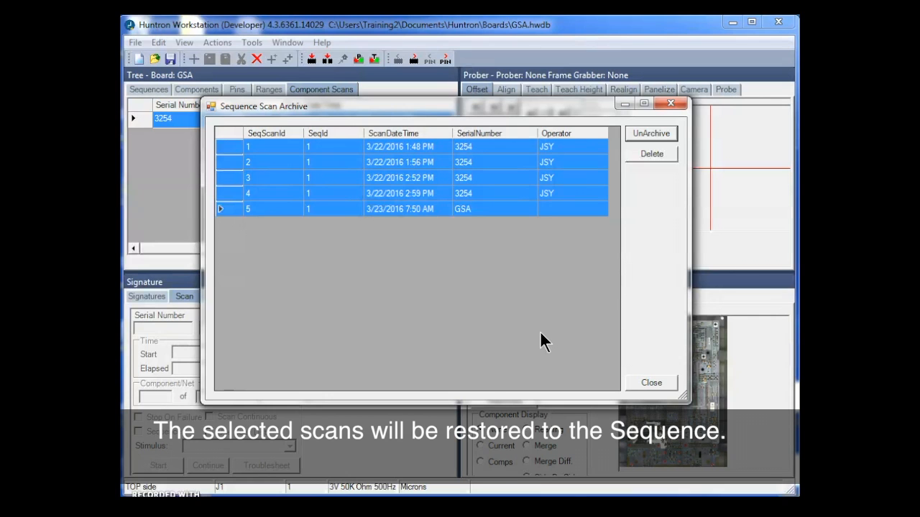
left_click(650, 242)
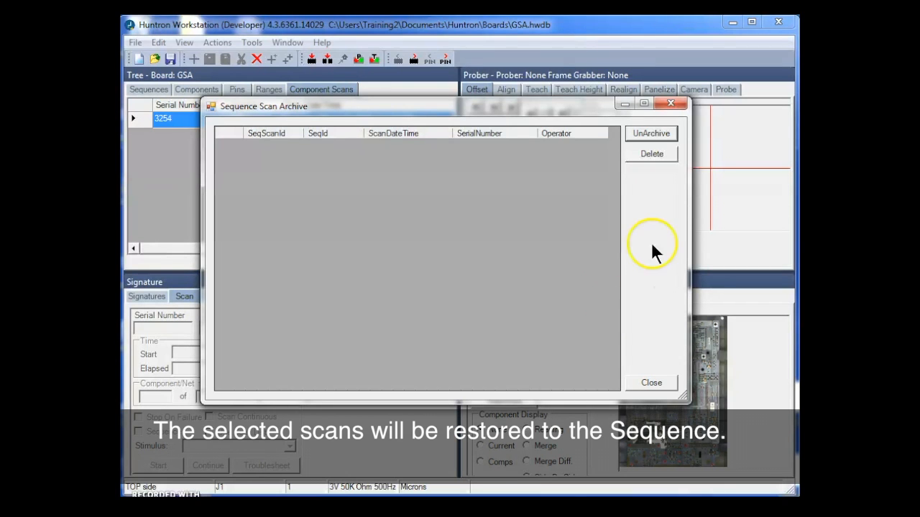
left_click(646, 378)
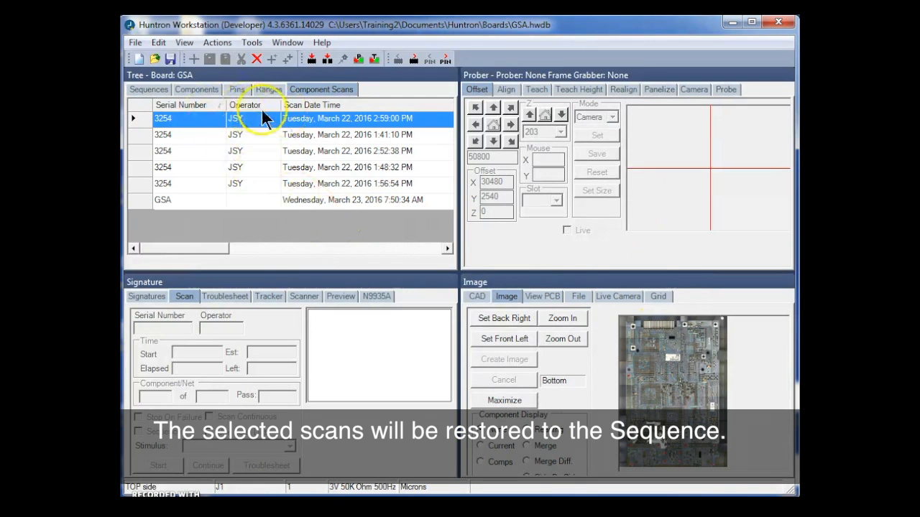
left_click_drag(230, 248, 210, 248)
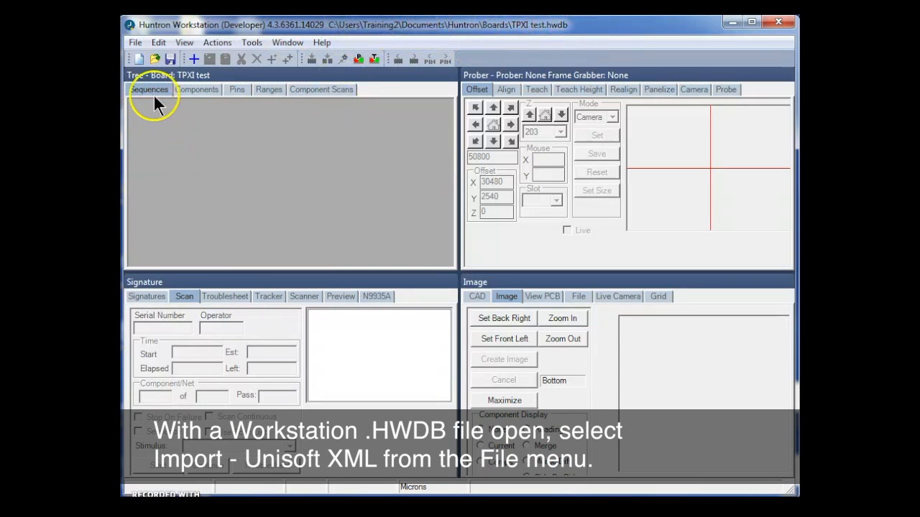
Start a Unisoft XML import and choose 07-7801T-PXI.xml from the CAD Files folder as the XML file.
left_click(132, 41)
mouse_move(158, 144)
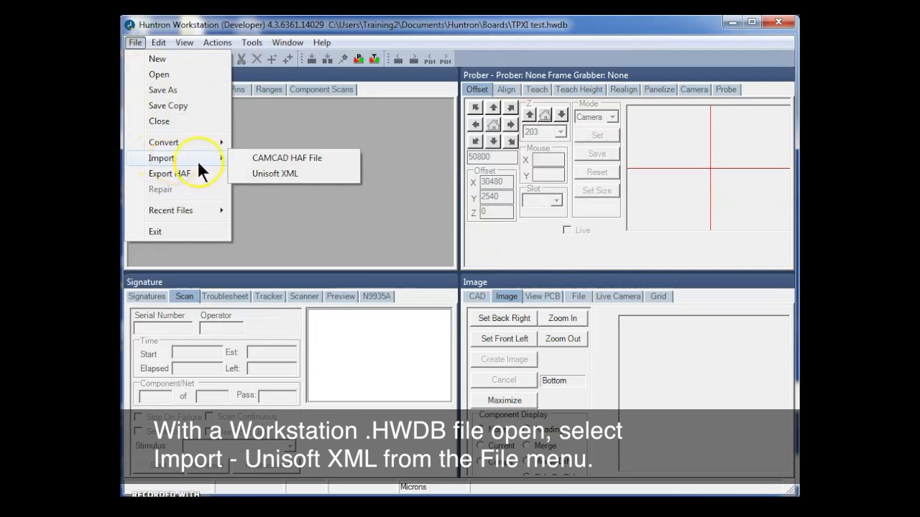
left_click(269, 172)
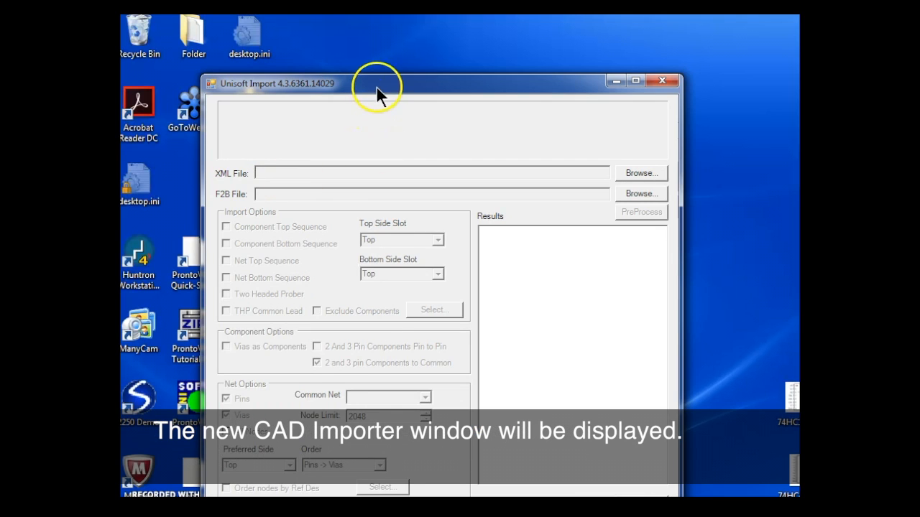
left_click_drag(376, 87, 348, 35)
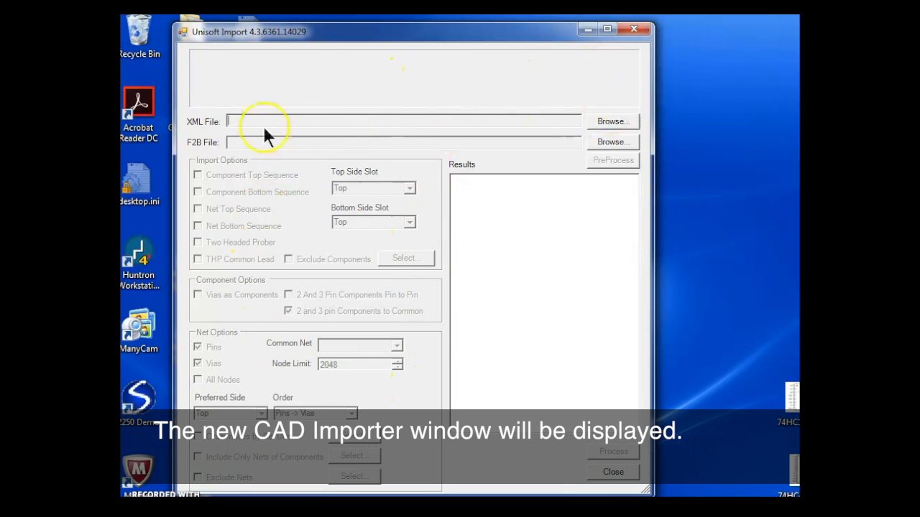
left_click(610, 121)
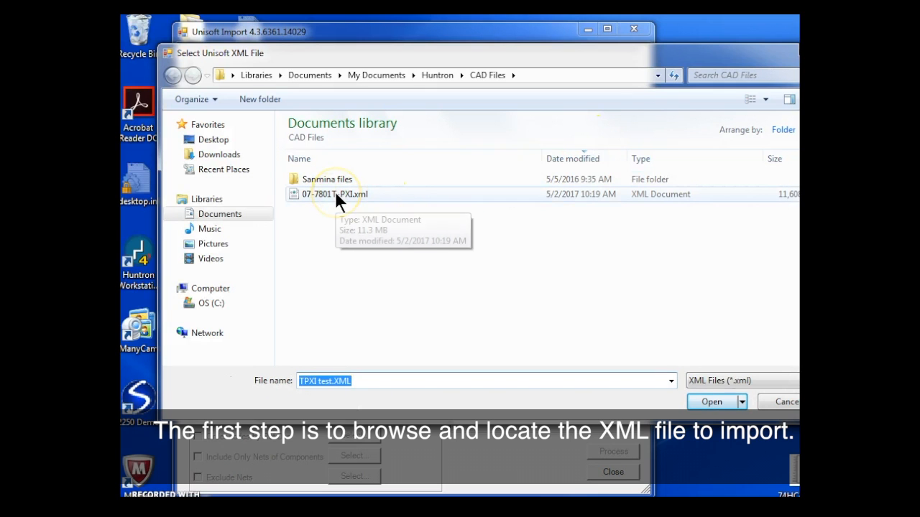
left_click(335, 194)
left_click_drag(485, 54, 455, 55)
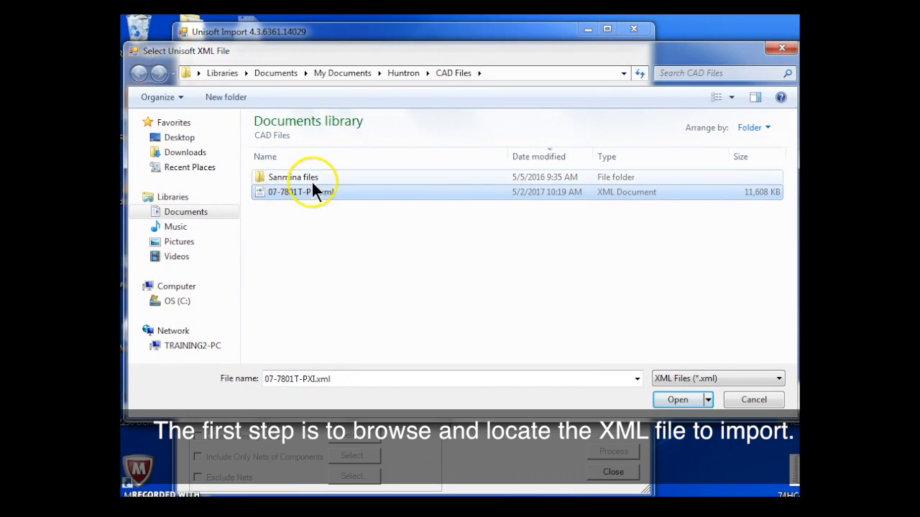
left_click(678, 399)
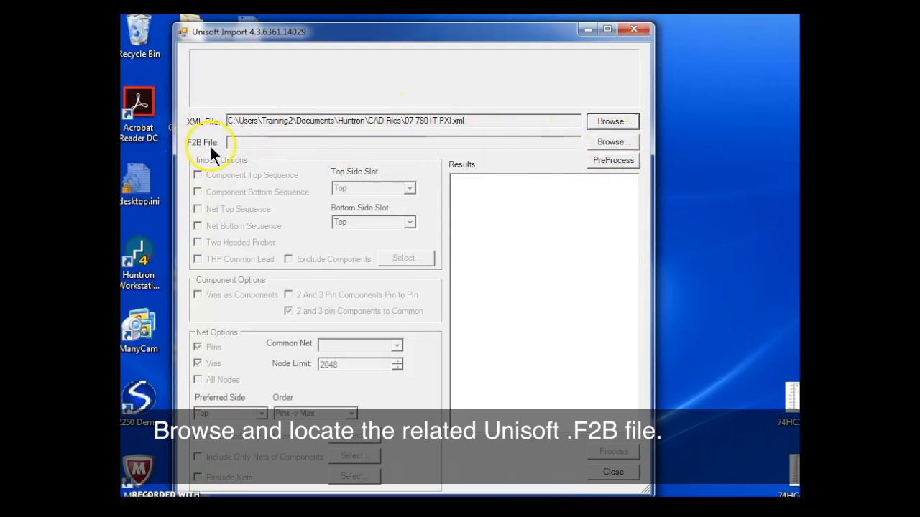
Choose 07-7801T-PXI.F2B as the related F2B file and preprocess the import files.
left_click(613, 141)
left_click(289, 191)
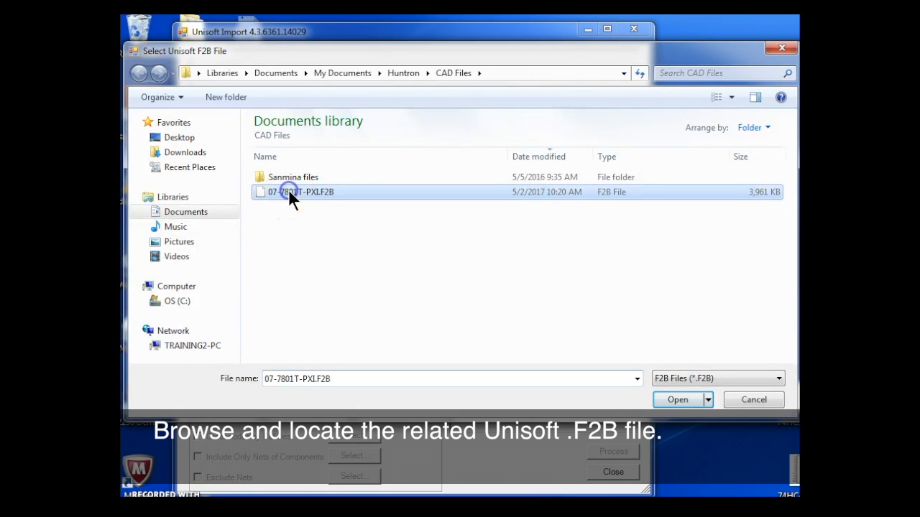
left_click(681, 399)
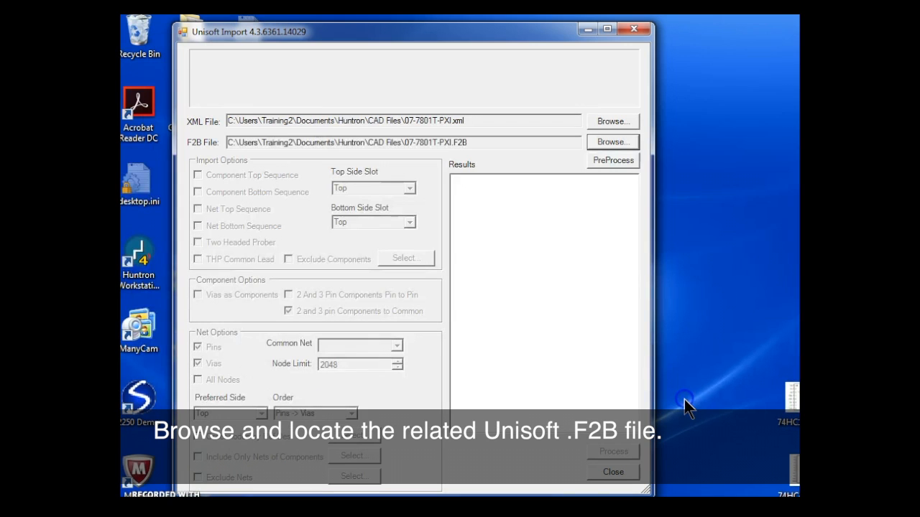
left_click(602, 159)
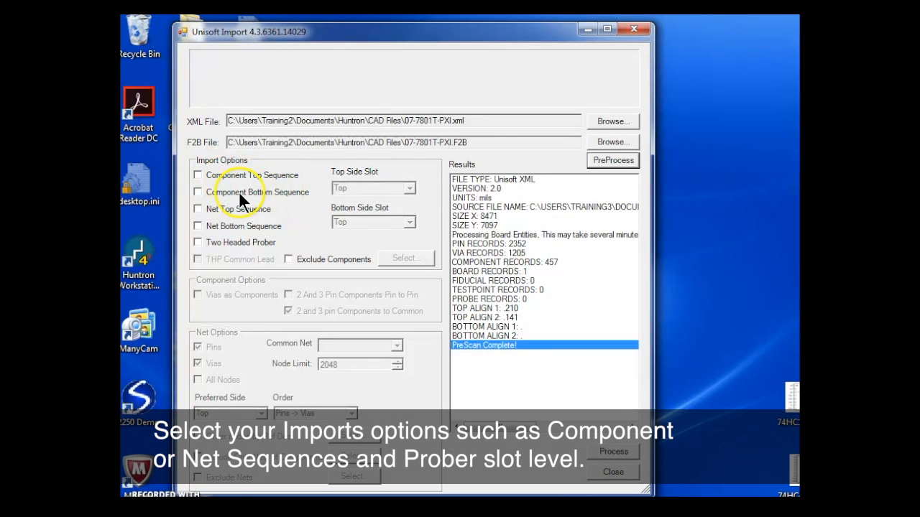
Include the Component Top and Net Top sequences in the import, with Middle as the top side slot and Two Headed Prober off.
left_click(198, 176)
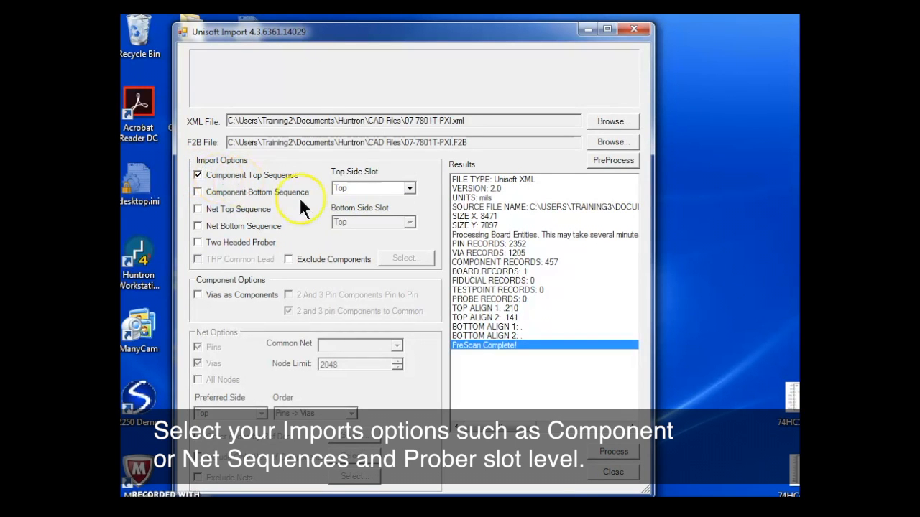
left_click(410, 187)
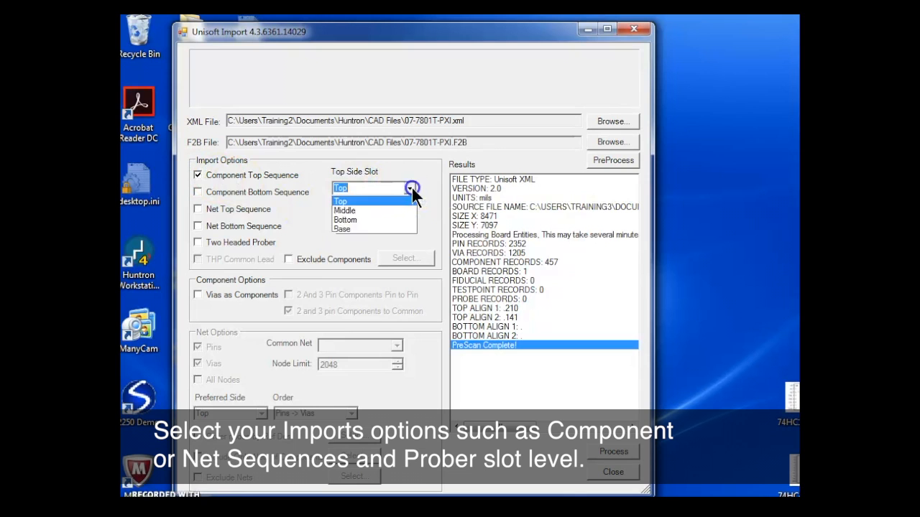
left_click(386, 209)
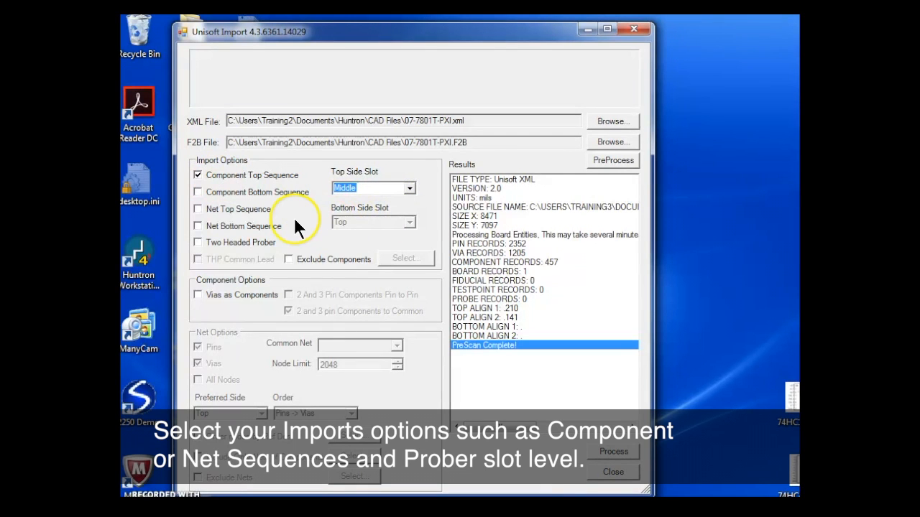
left_click(197, 209)
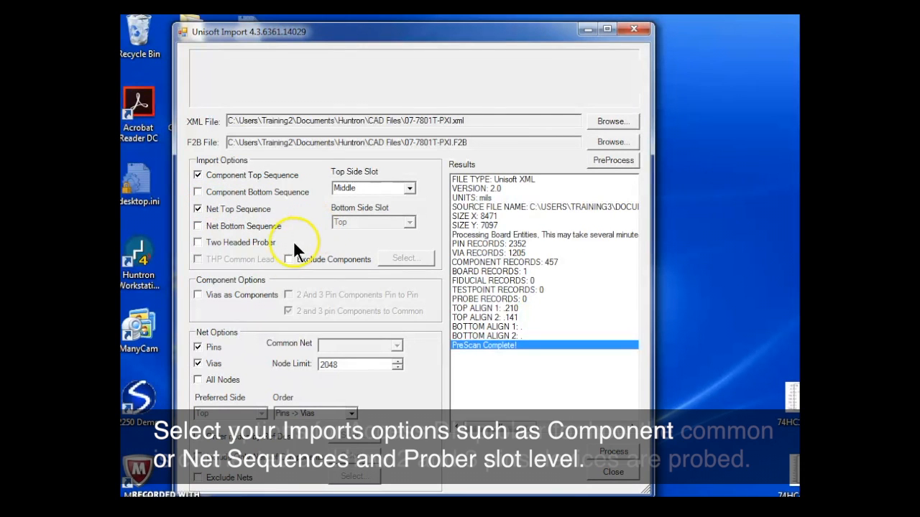
left_click(199, 241)
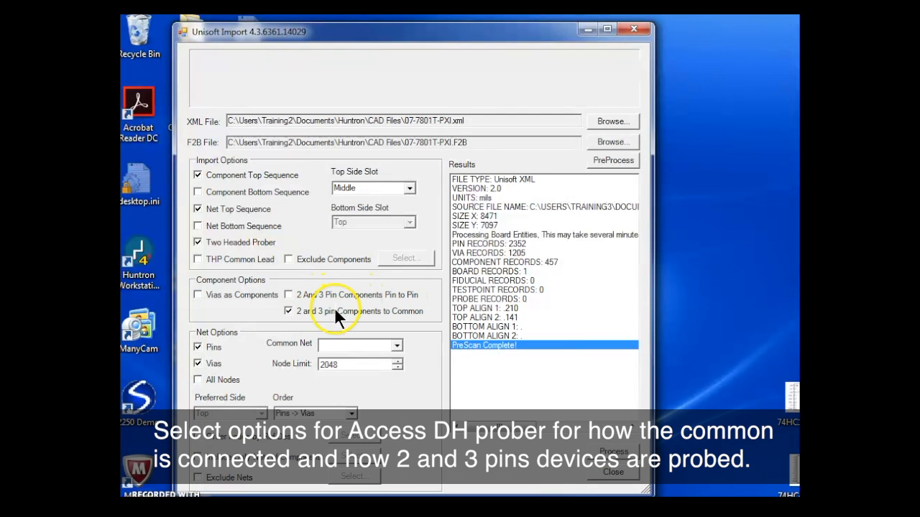
left_click(197, 242)
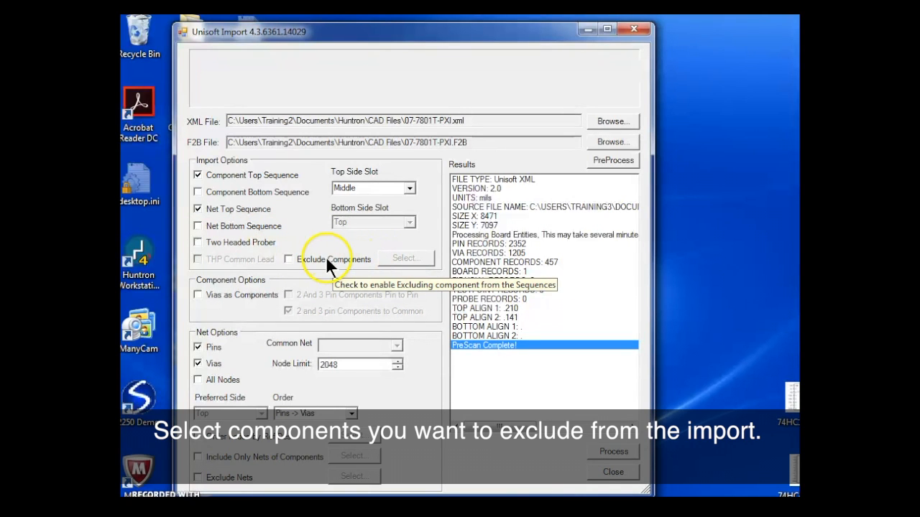
Enable Exclude Components and add U69 to the components left out of the import.
left_click(289, 260)
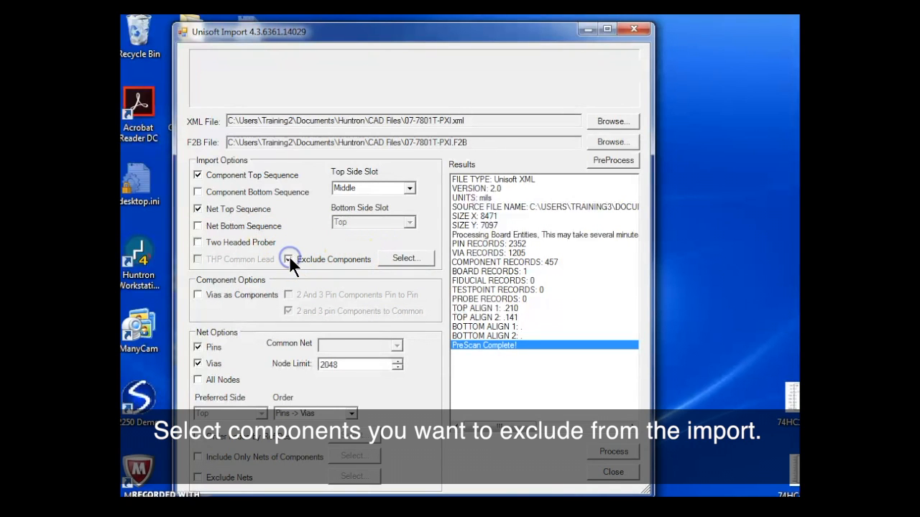
left_click(399, 256)
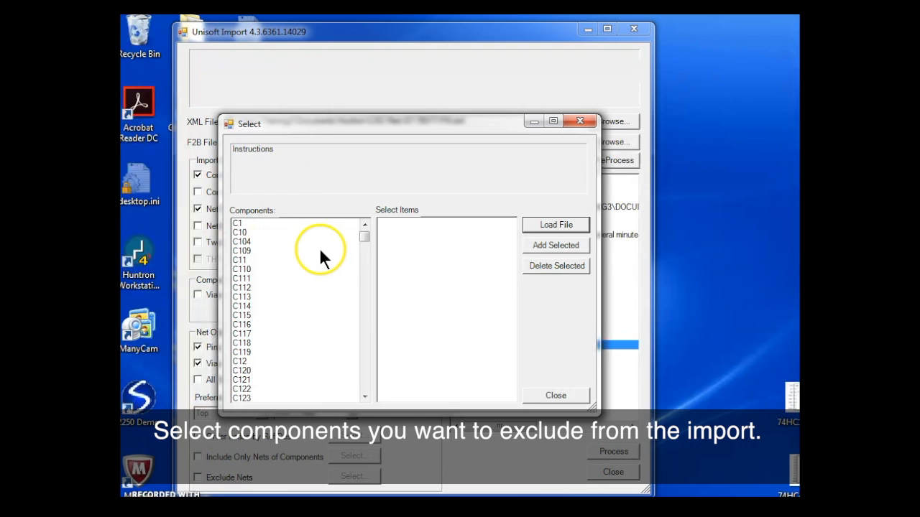
left_click(278, 242)
left_click(278, 268)
left_click(282, 334)
left_click(364, 337)
left_click(364, 338)
left_click_drag(360, 248, 343, 381)
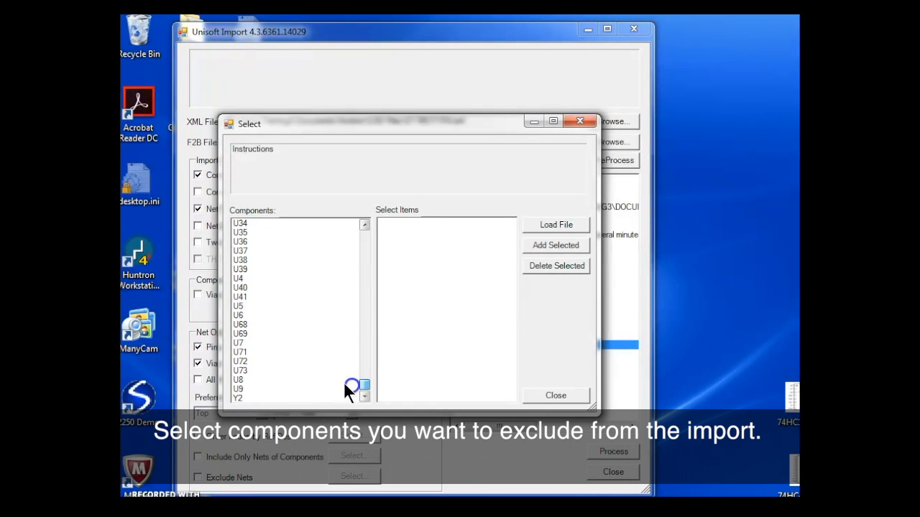
left_click(249, 334)
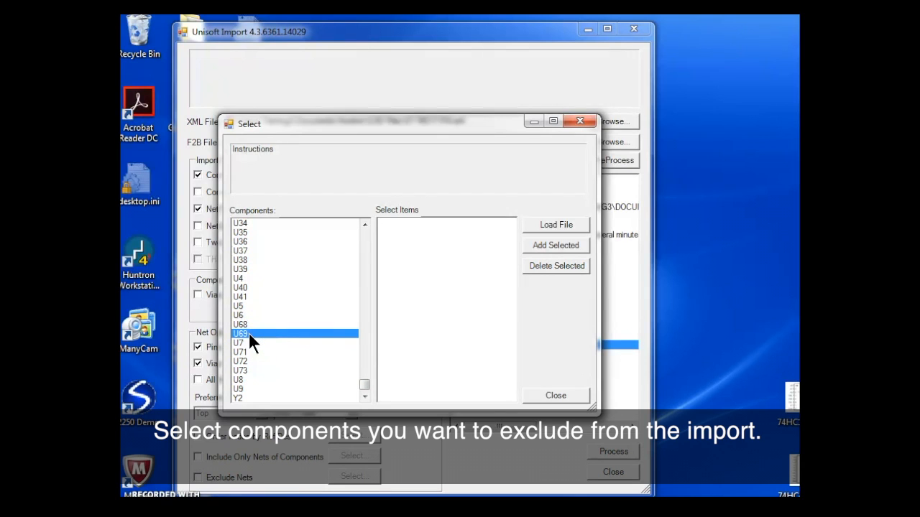
left_click(559, 242)
left_click(558, 394)
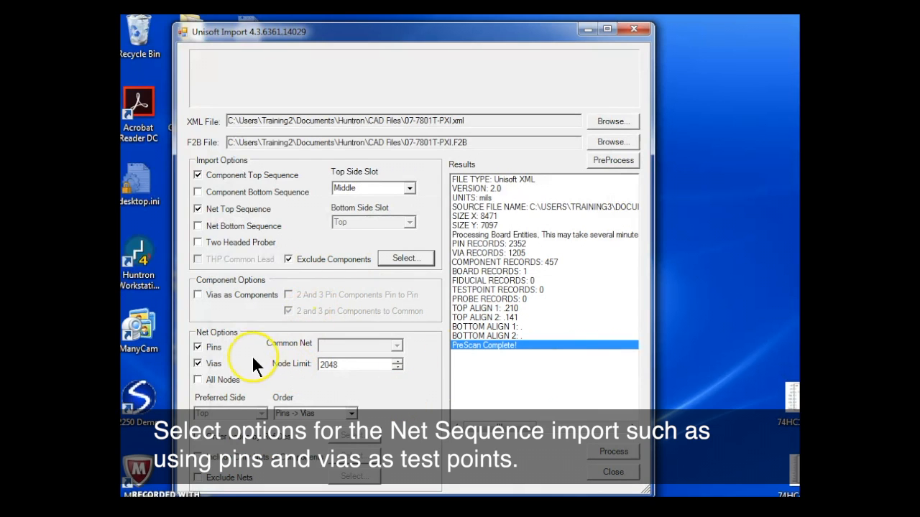
Use pins and vias as net test points, with a node limit of 50 and the order Pins -> Vias.
left_click(197, 364)
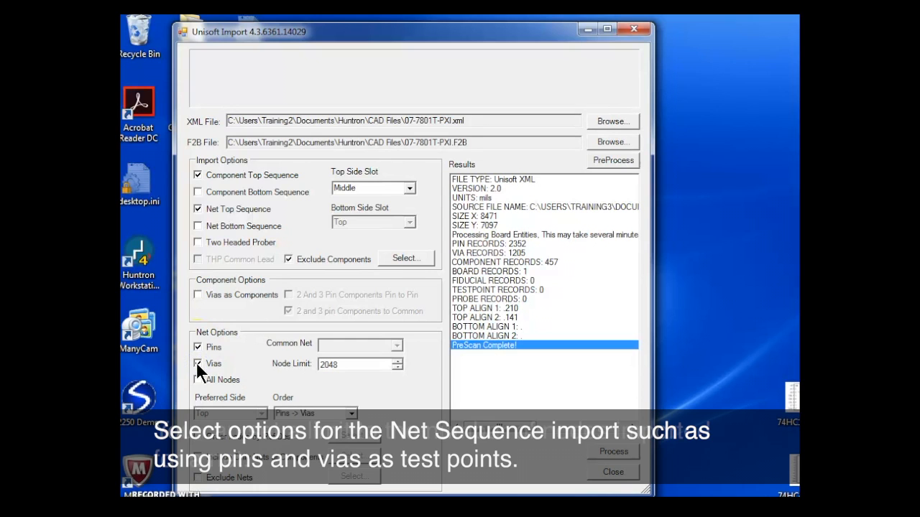
double_click(342, 365)
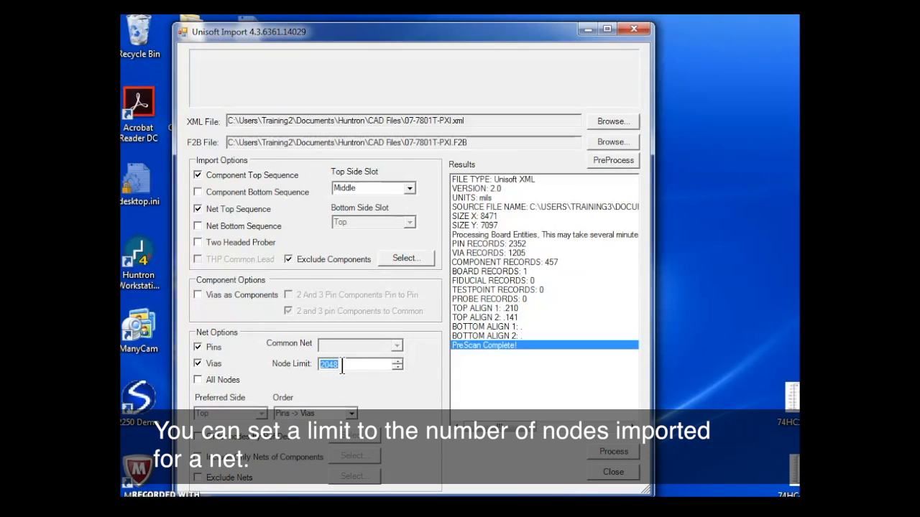
type("50")
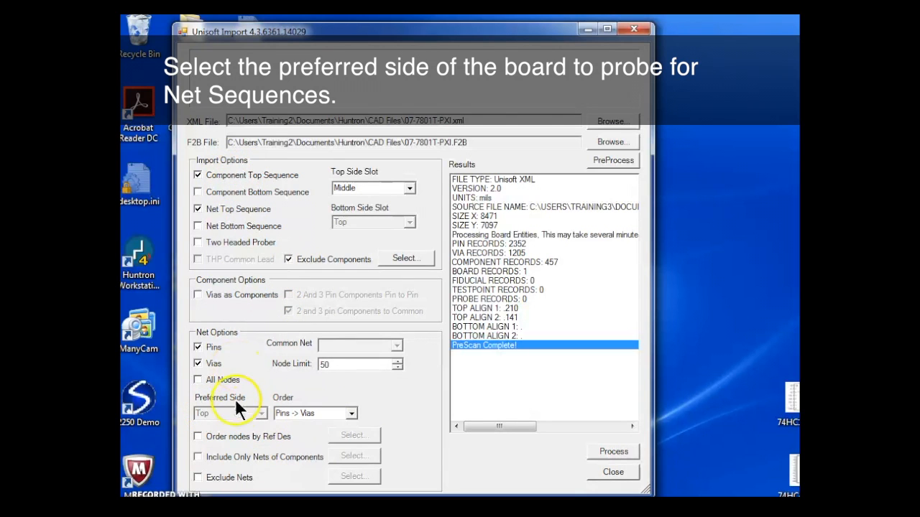
left_click(350, 413)
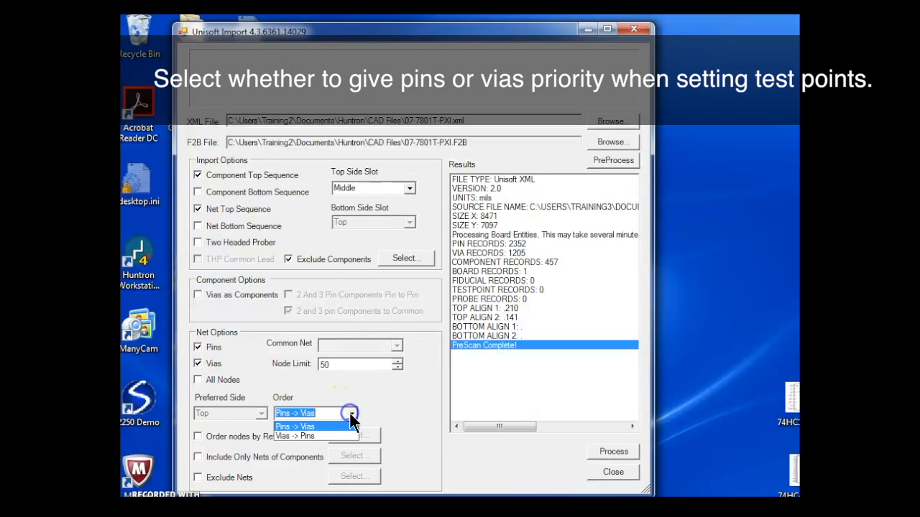
left_click(307, 413)
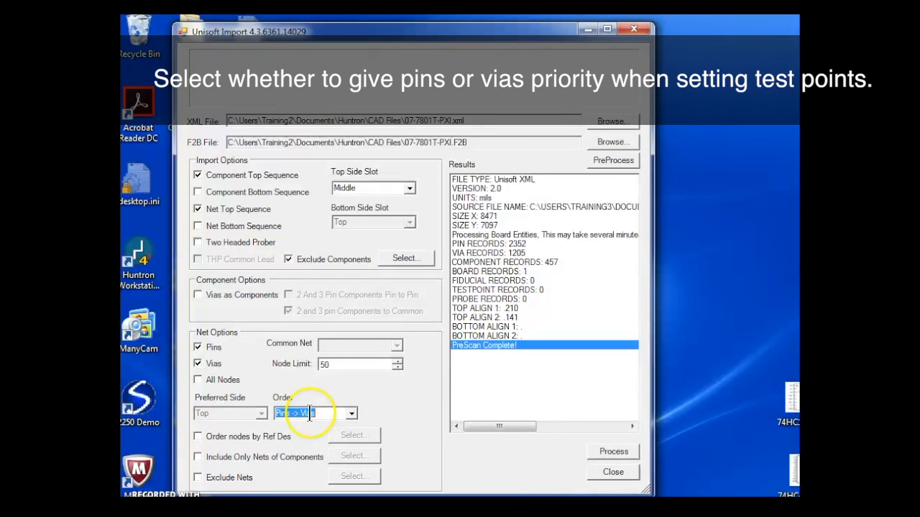
Try ordering the net nodes by reference designator prefixes U and C, and switch Order nodes by Ref Des back off.
left_click(198, 436)
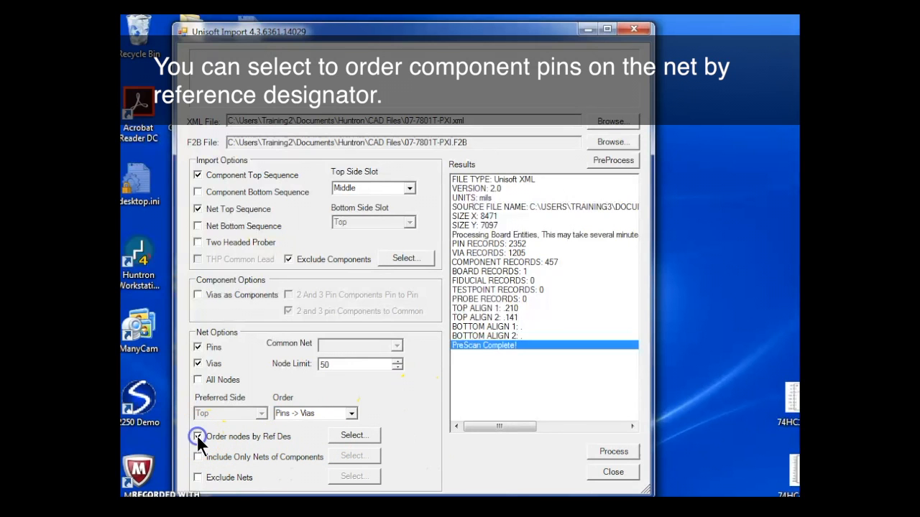
left_click(357, 434)
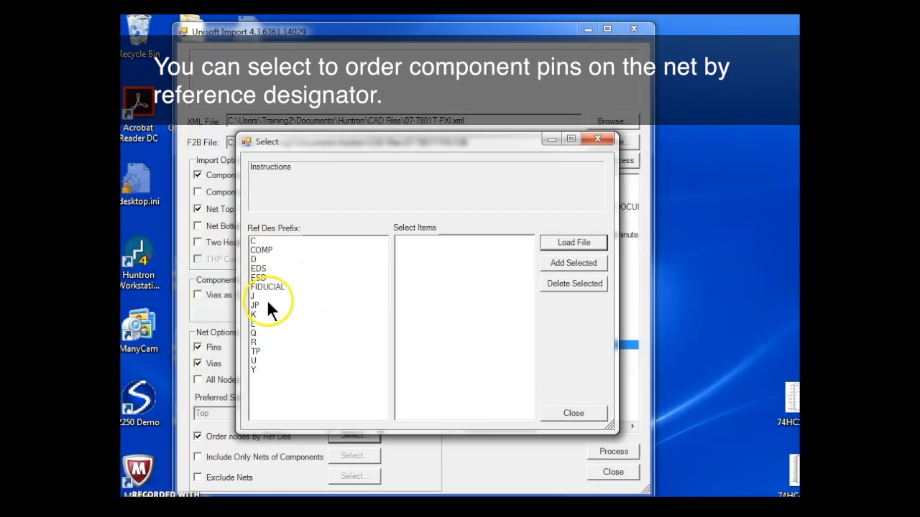
left_click(257, 359)
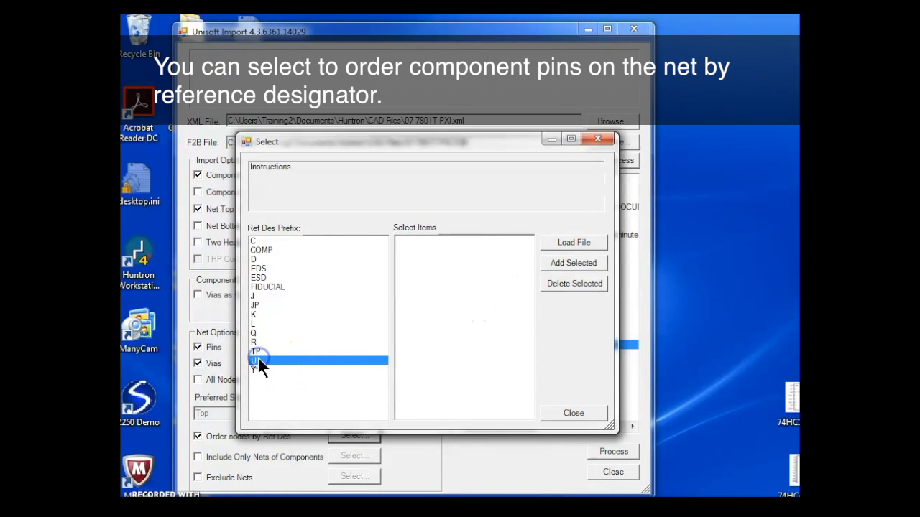
left_click(559, 264)
left_click(260, 242)
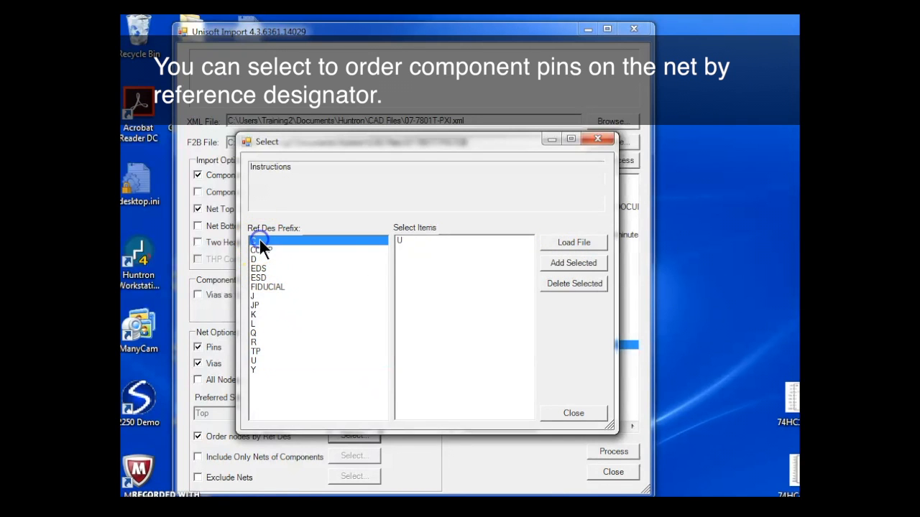
left_click(557, 263)
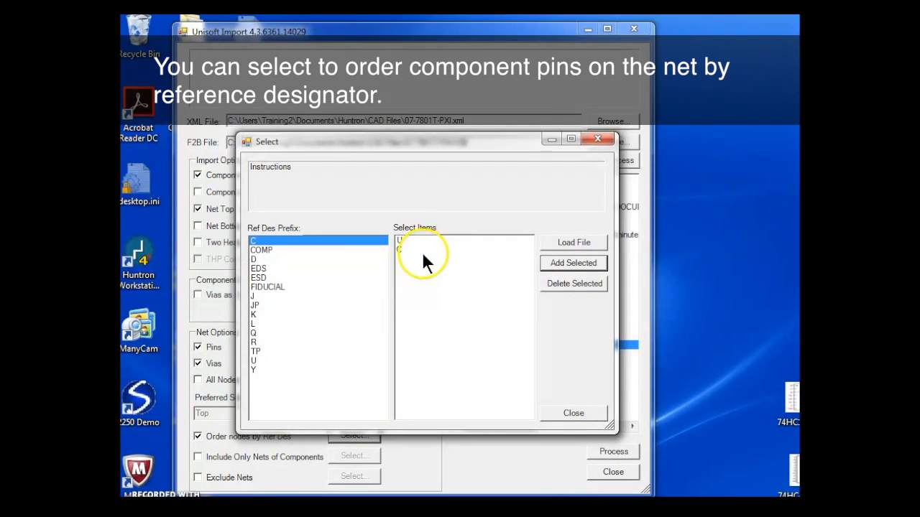
left_click(574, 283)
left_click(573, 413)
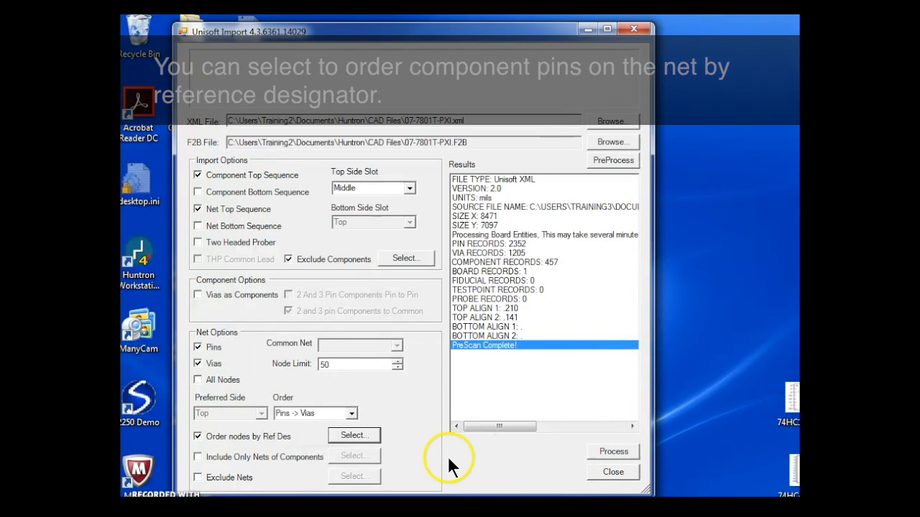
left_click(198, 436)
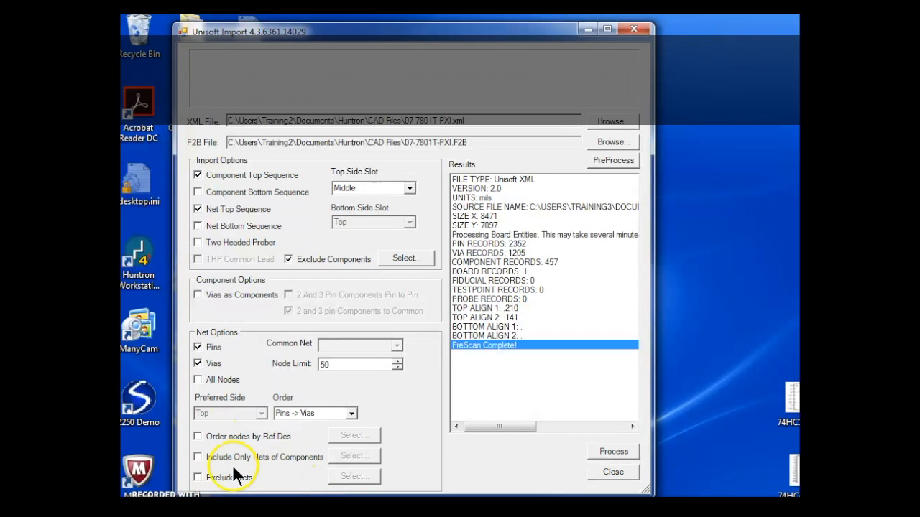
Restrict the net import to only the nets connected to component U69.
left_click(197, 456)
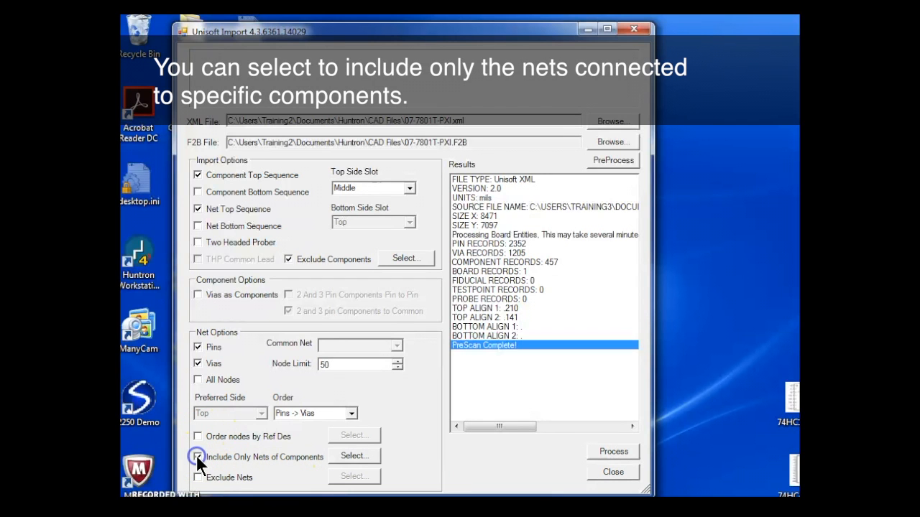
left_click(359, 452)
left_click_drag(276, 147, 279, 294)
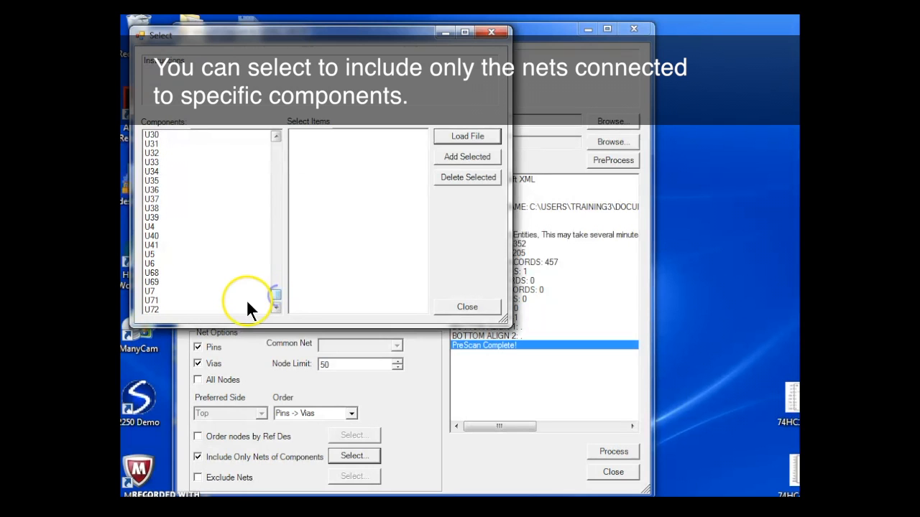
left_click(149, 282)
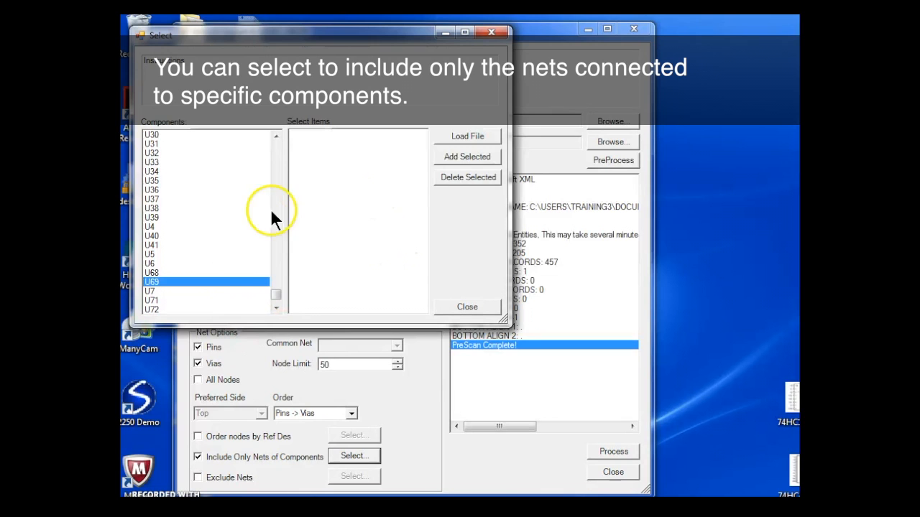
left_click(454, 159)
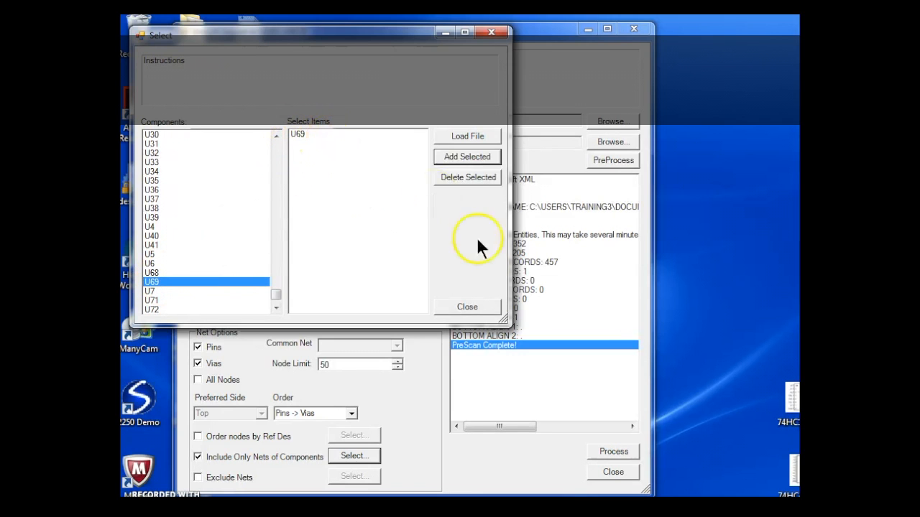
left_click(466, 306)
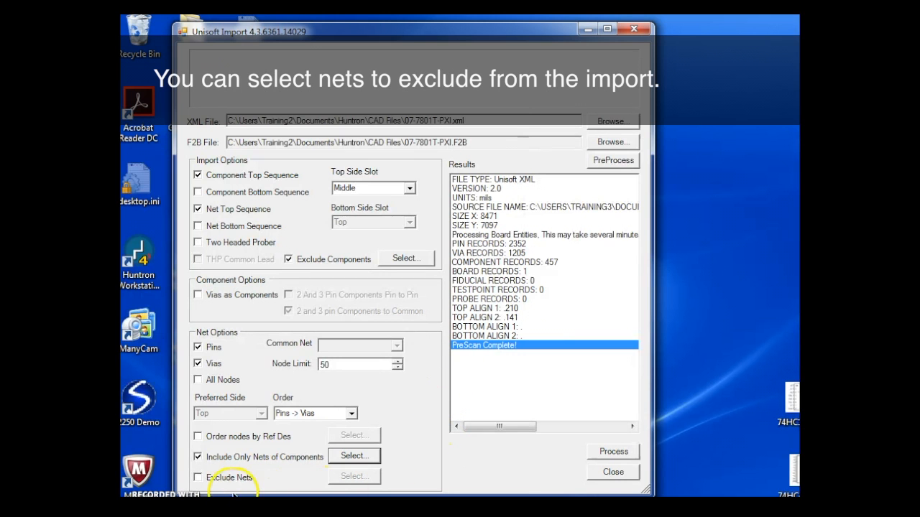
Enable Exclude Nets and add GND to the nets left out of the import.
left_click(197, 477)
left_click(349, 476)
left_click_drag(275, 145, 275, 179)
left_click(274, 225)
left_click(157, 226)
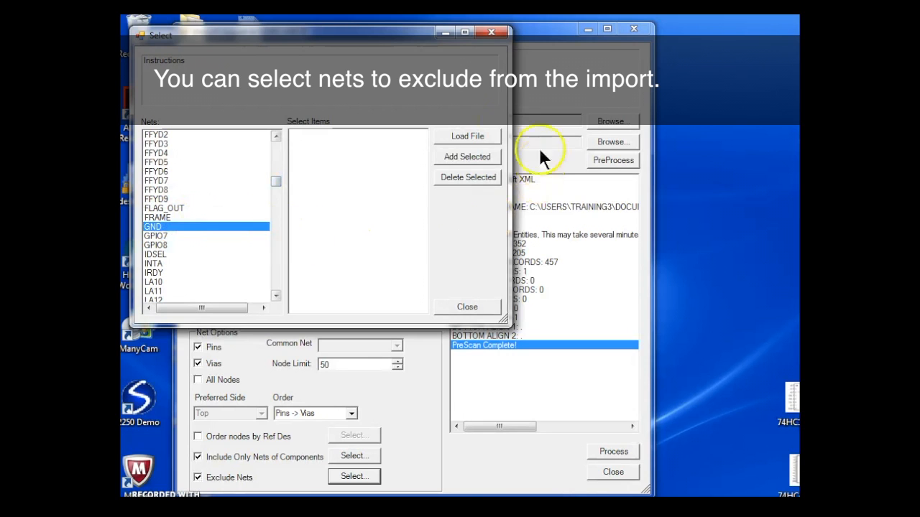
left_click(464, 153)
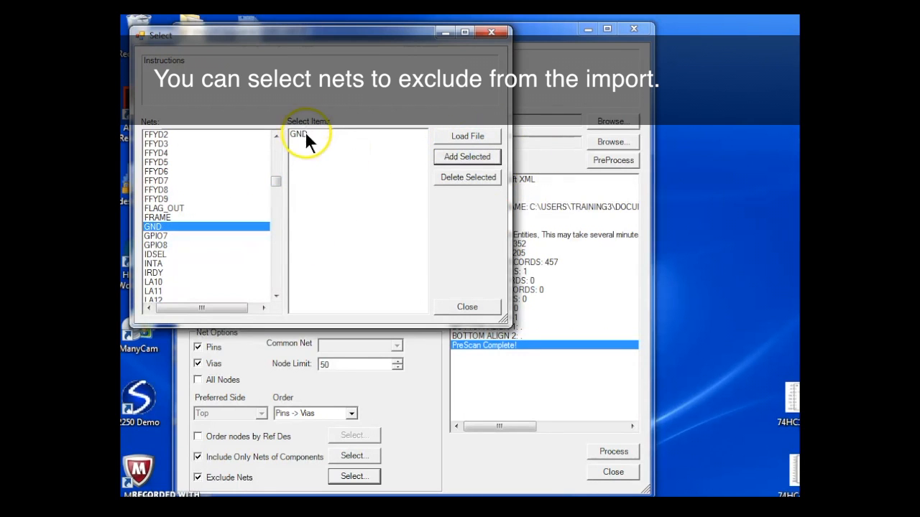
left_click(460, 307)
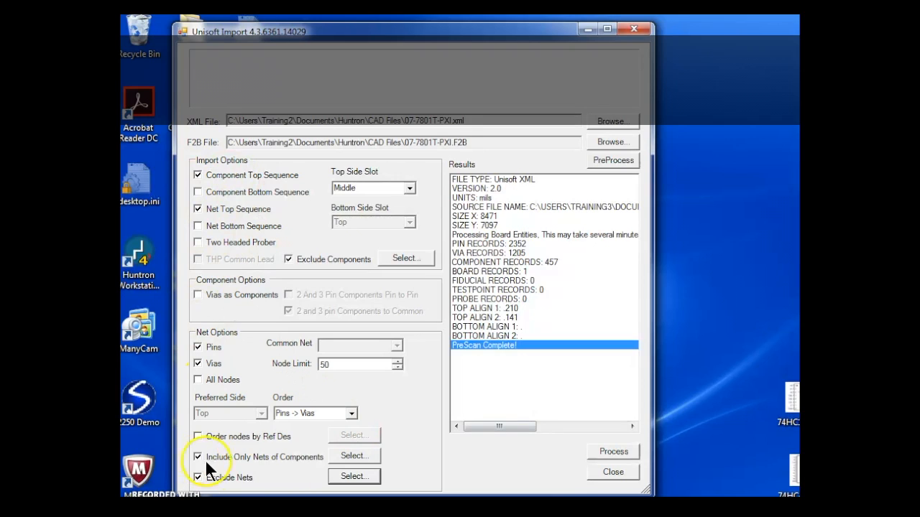
Process the Unisoft import with the chosen options and close the import window.
left_click(618, 450)
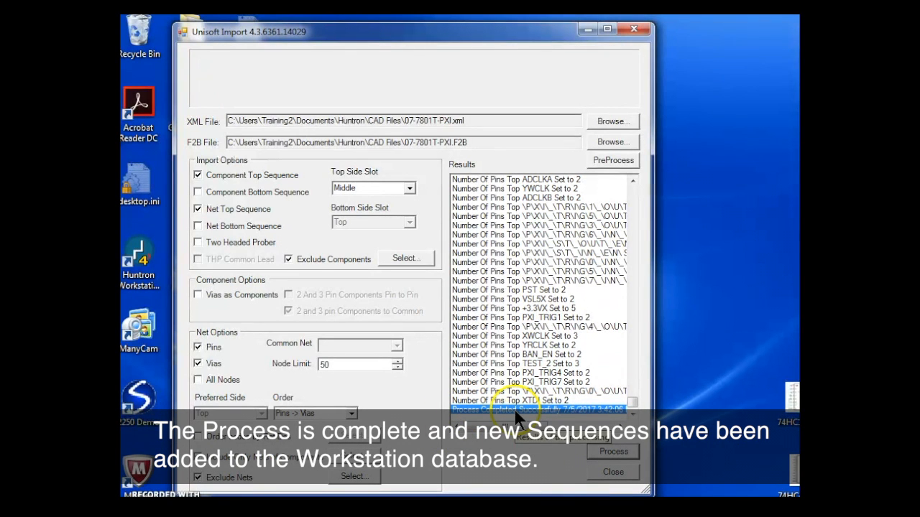
left_click(612, 474)
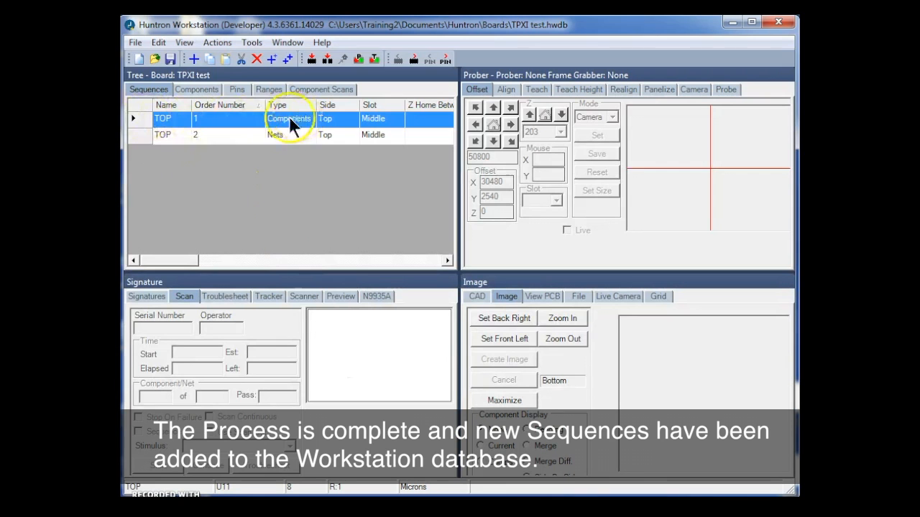
Sort the nets of the imported TOP Nets sequence ascending by name and check the list for GND.
left_click(134, 136)
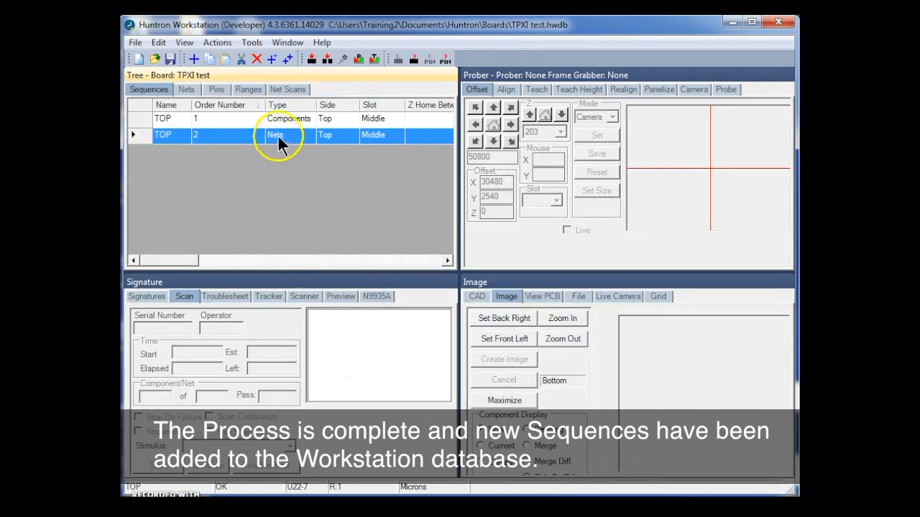
left_click(186, 89)
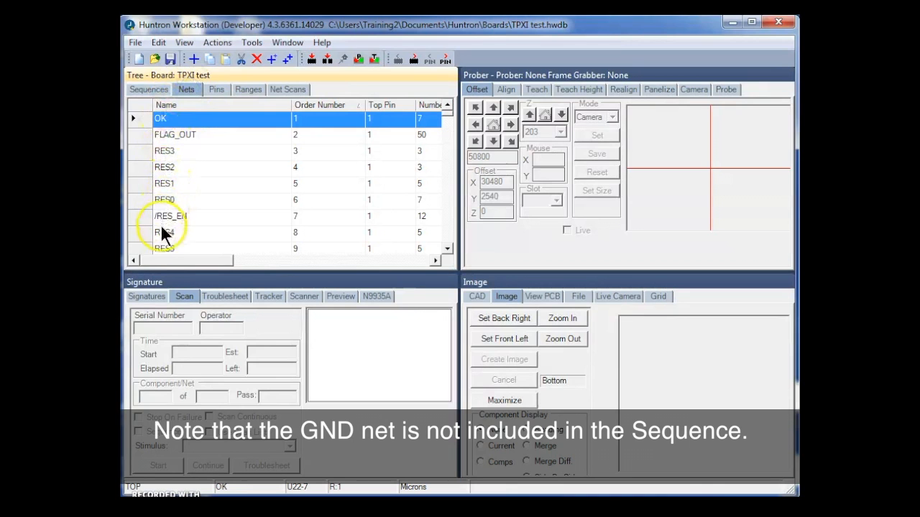
right_click(208, 101)
left_click(254, 132)
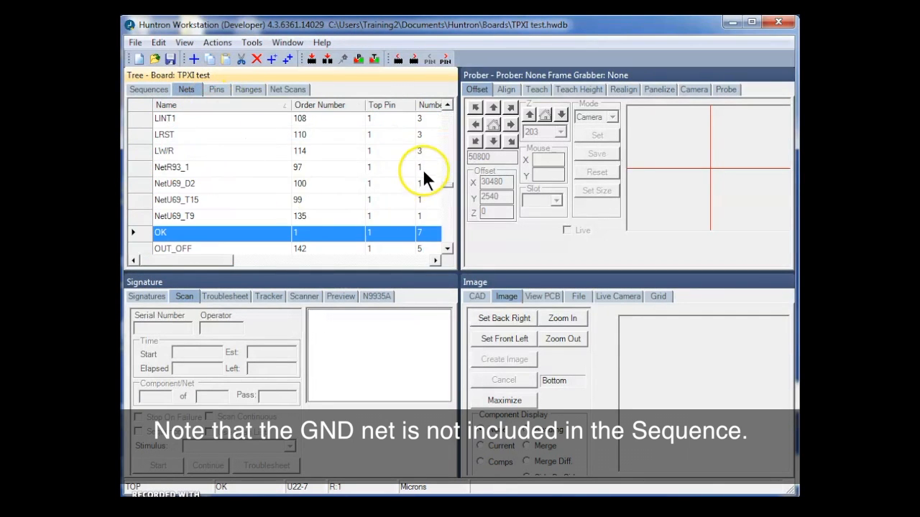
left_click_drag(446, 181, 441, 148)
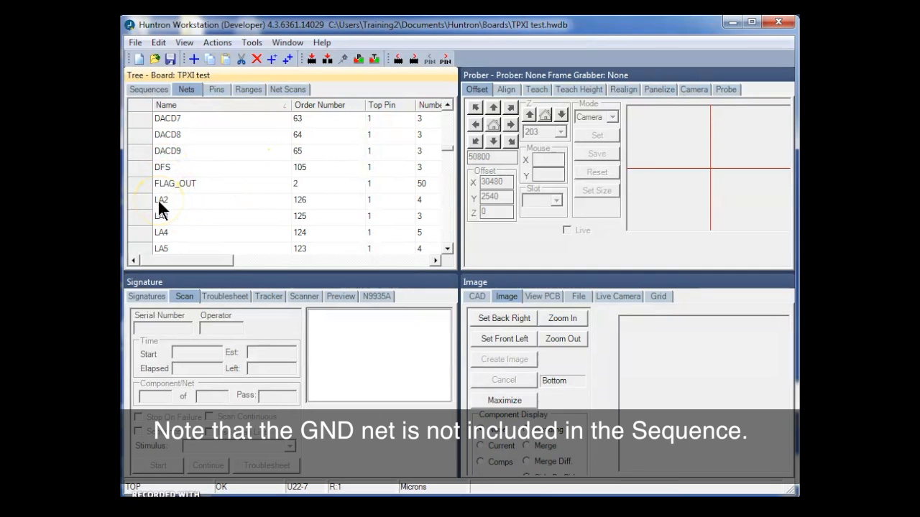
Sort the components of the imported TOP Components sequence ascending by name and check the list for U69.
left_click(149, 90)
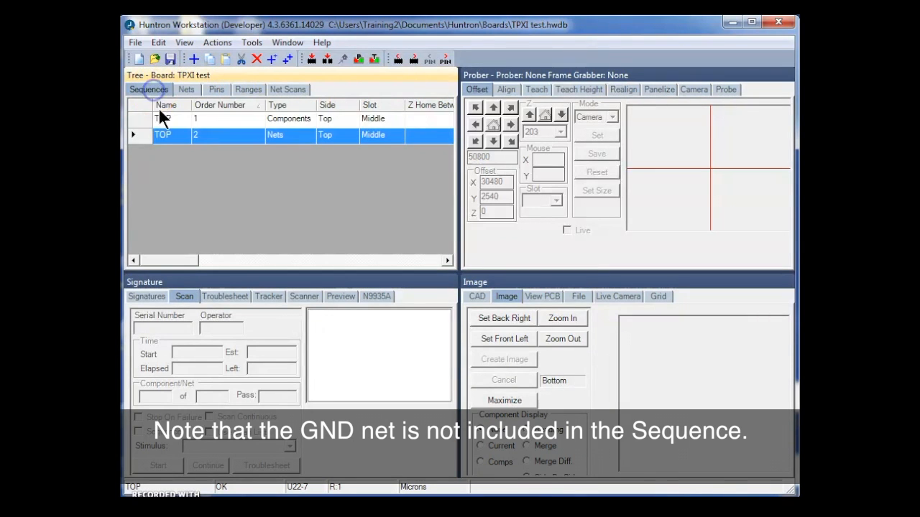
left_click(141, 118)
left_click(212, 90)
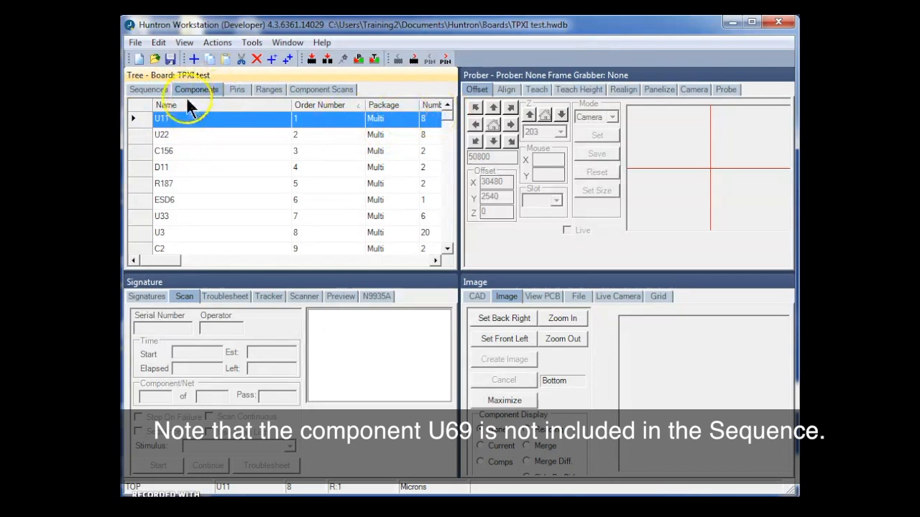
right_click(187, 102)
left_click(230, 134)
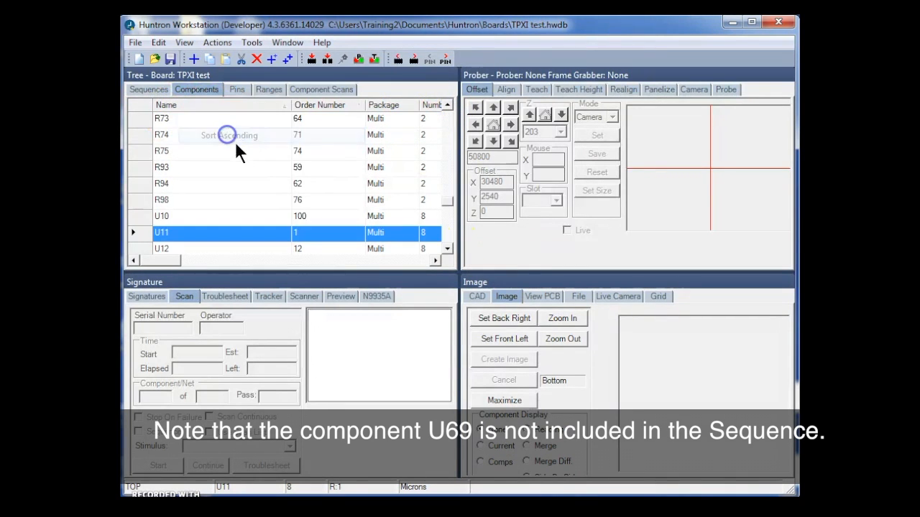
left_click(448, 228)
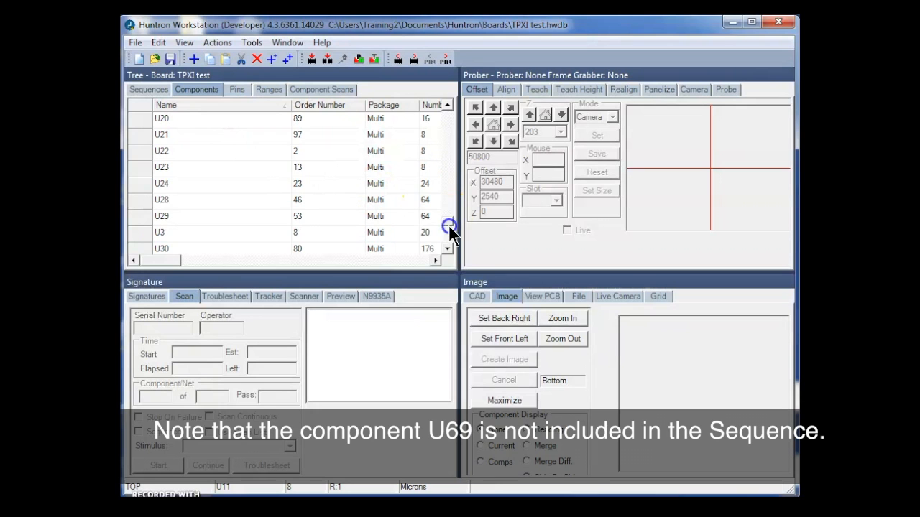
left_click_drag(448, 217, 446, 228)
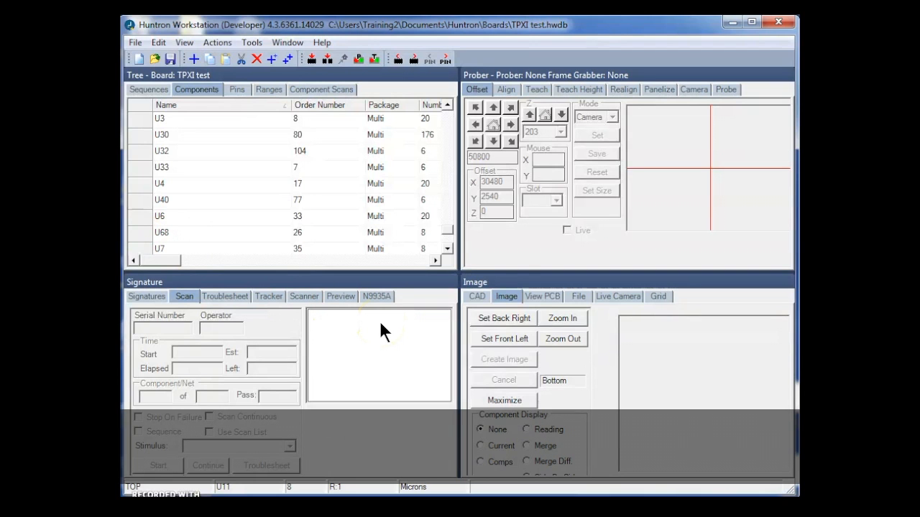
left_click(345, 155)
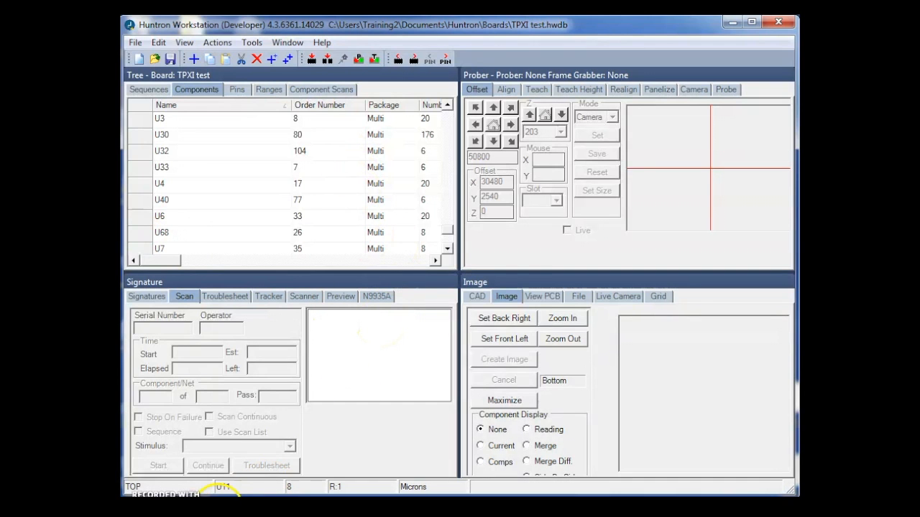